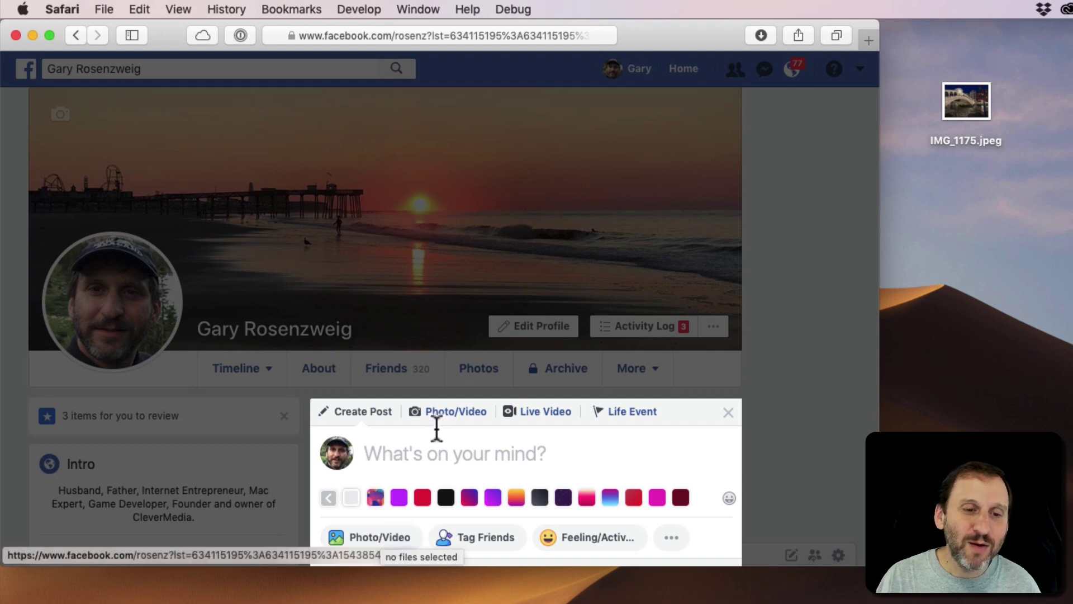
Start adding a photo to the post and show the Photos media library in the file chooser.
left_click(366, 537)
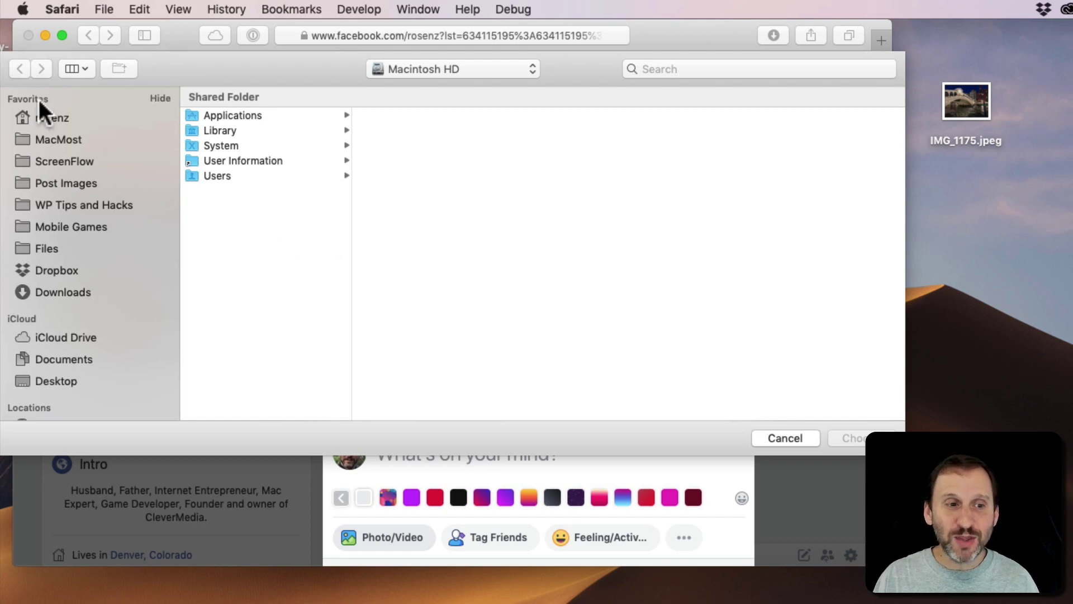
scroll(41, 323, "down", 3)
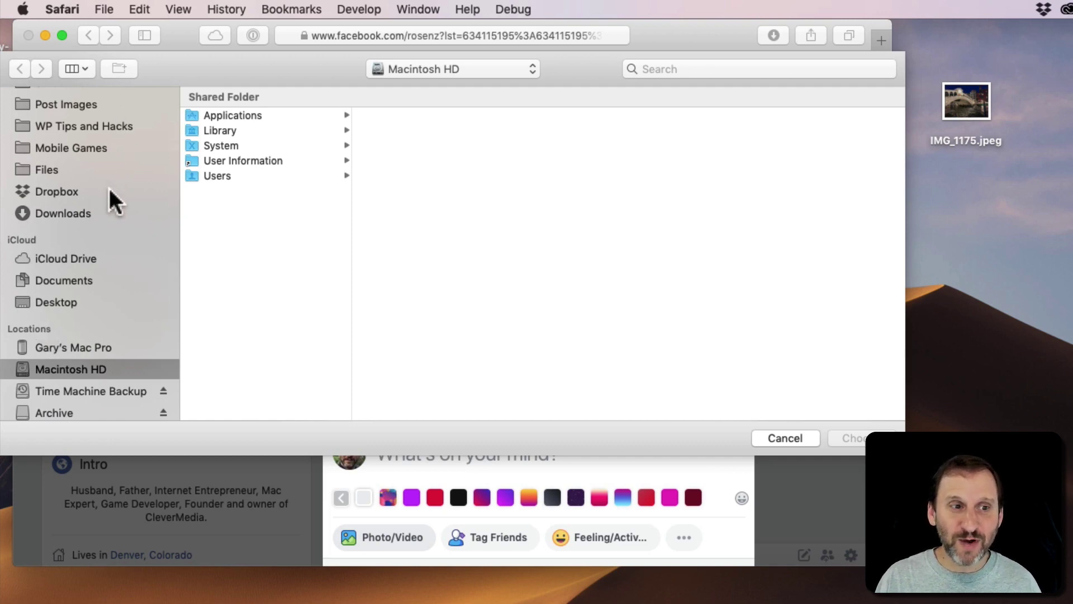
scroll(109, 190, "down", 8)
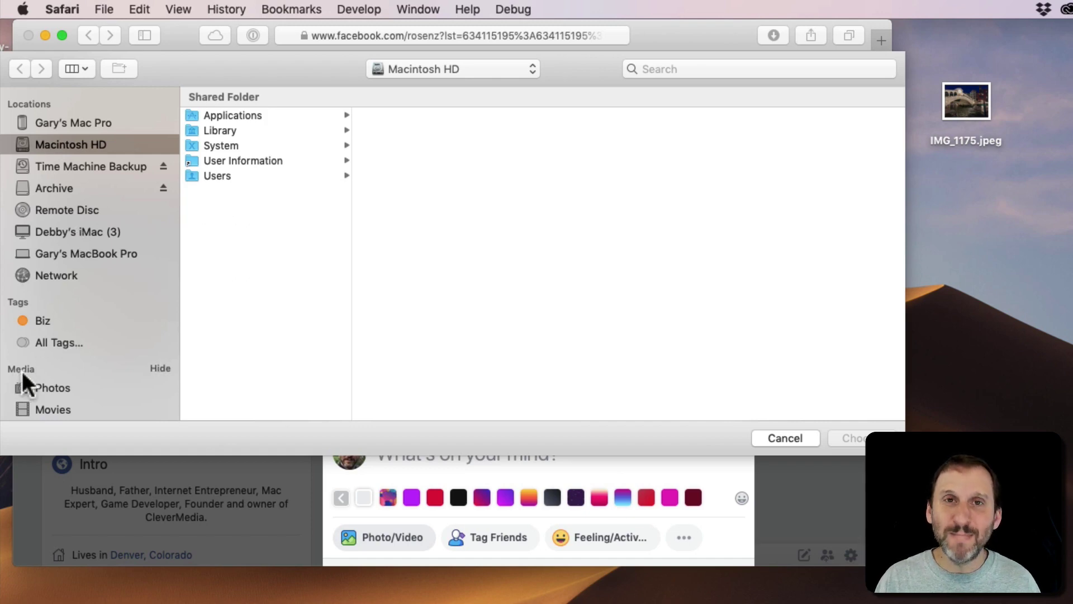
left_click(51, 389)
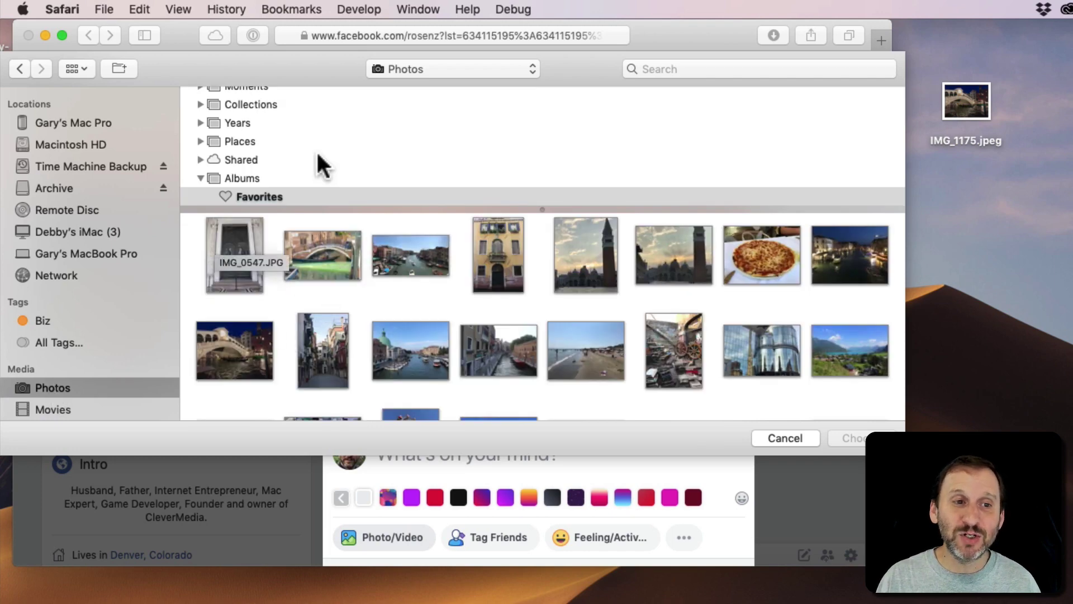
Look through the Photos library's categories and the pictures in the Favorites album.
scroll(318, 156, "up", 2)
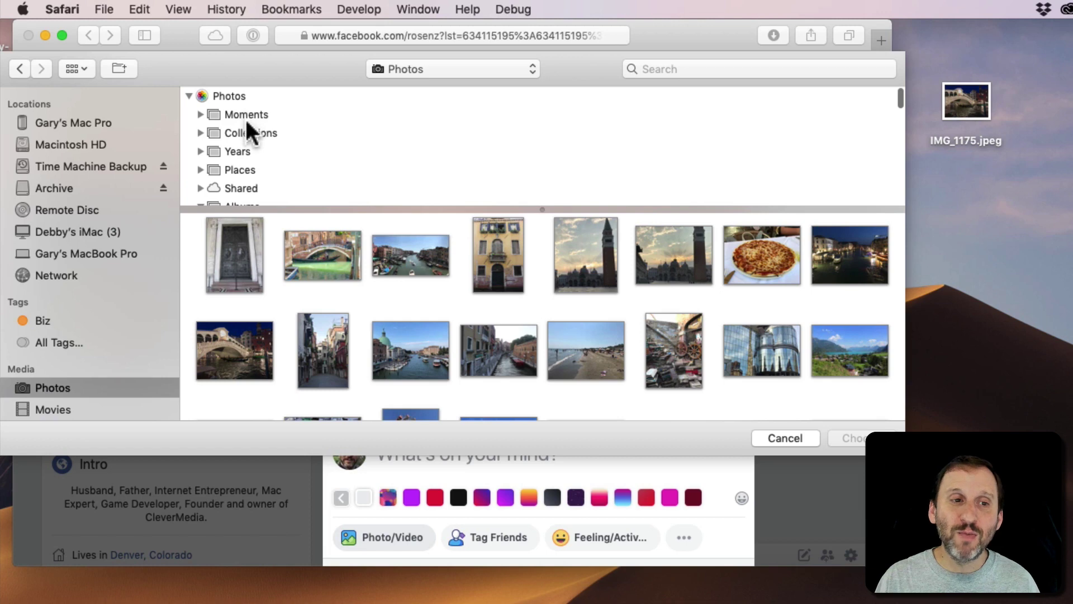
scroll(239, 162, "down", 3)
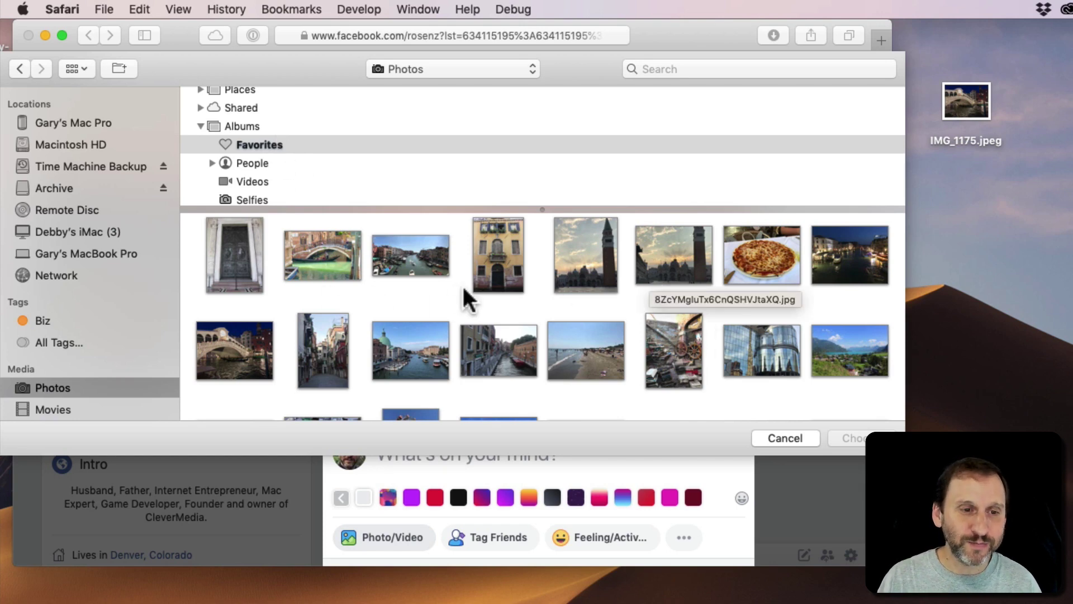
scroll(241, 314, "down", 2)
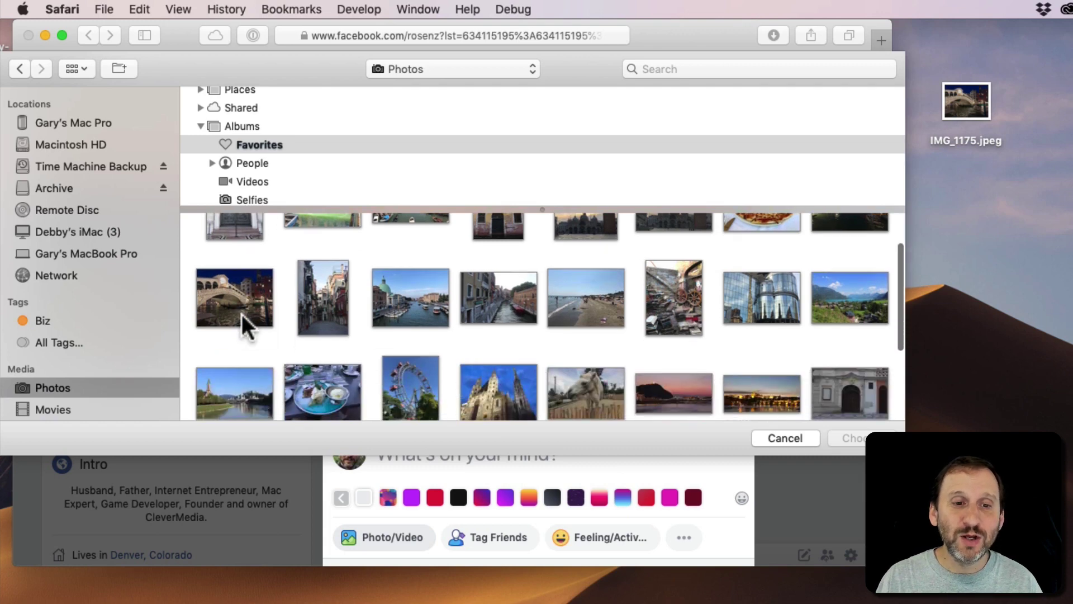
scroll(242, 314, "up", 2)
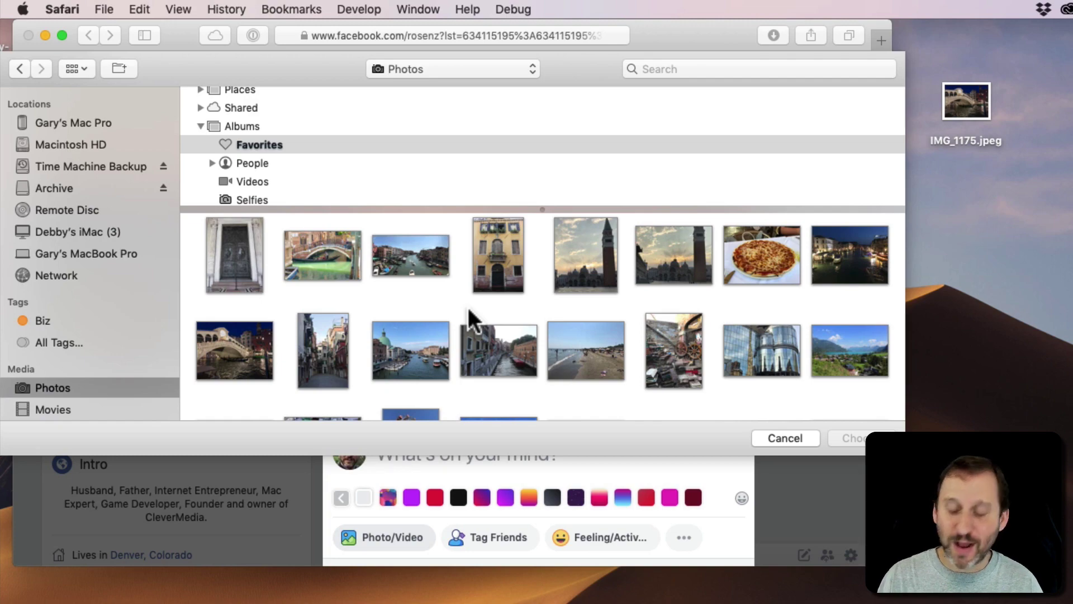
Enlarge and shrink the Favorites thumbnails to compare the pictures at different sizes.
scroll(468, 309, "up", 5)
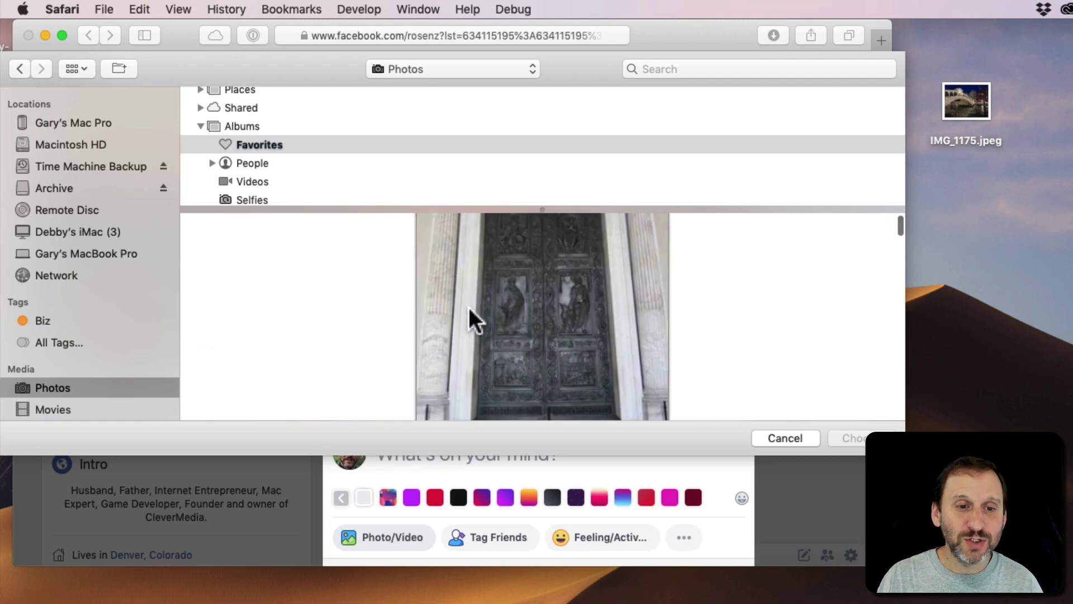
scroll(468, 309, "down", 7)
scroll(469, 307, "down", 2)
scroll(469, 307, "up", 6)
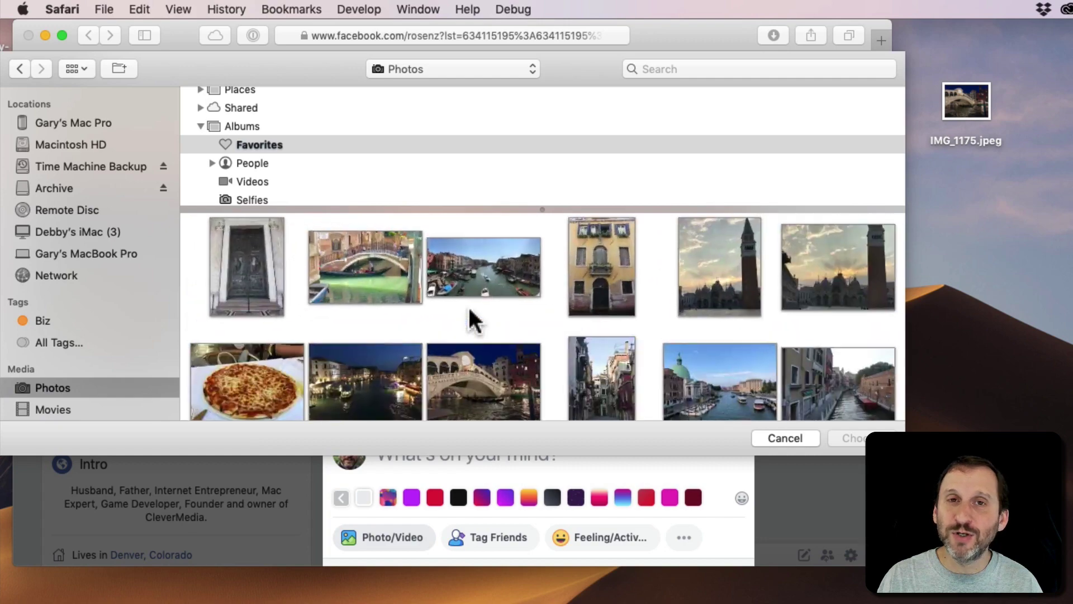
scroll(468, 307, "down", 4)
scroll(469, 309, "up", 5)
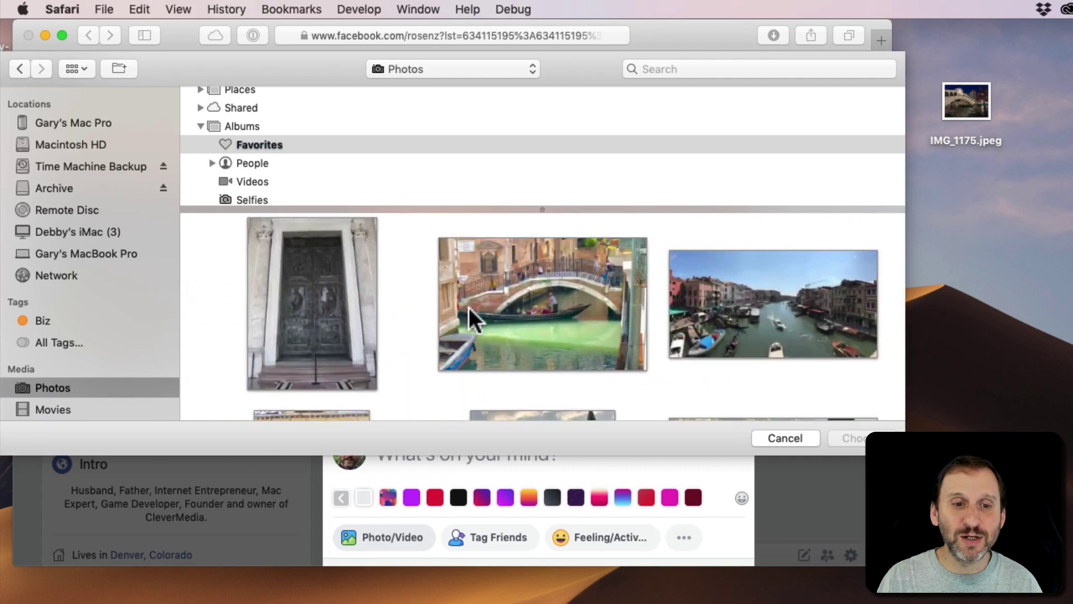
scroll(469, 310, "down", 6)
scroll(468, 307, "down", 2)
scroll(468, 307, "up", 4)
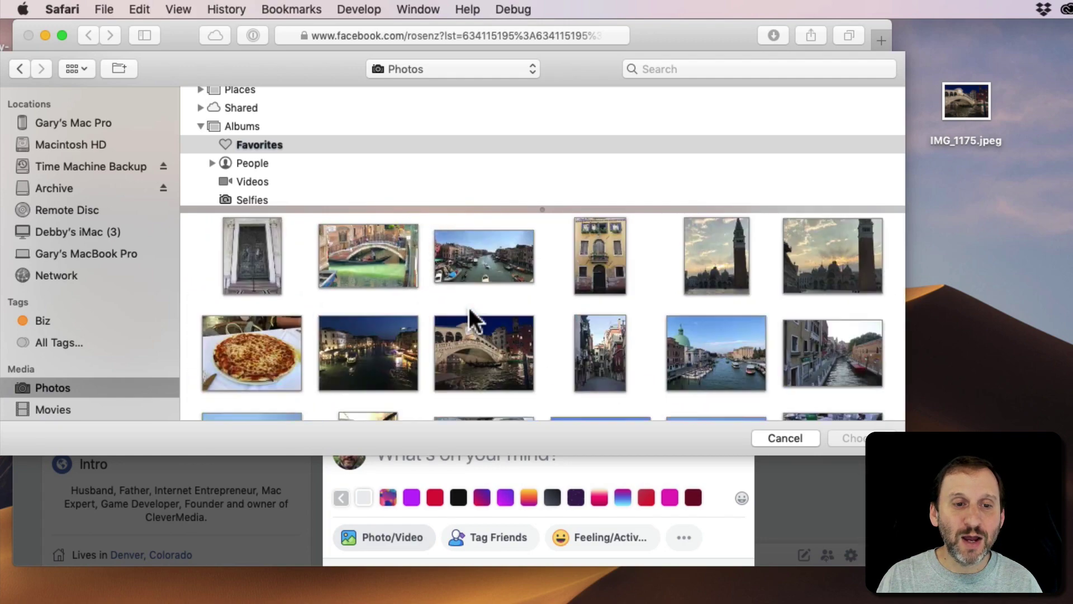
Preview the gondola bridge photo enlarged, step through the photos after it, and select the wide canal photo in the Favorites album.
left_click(389, 256)
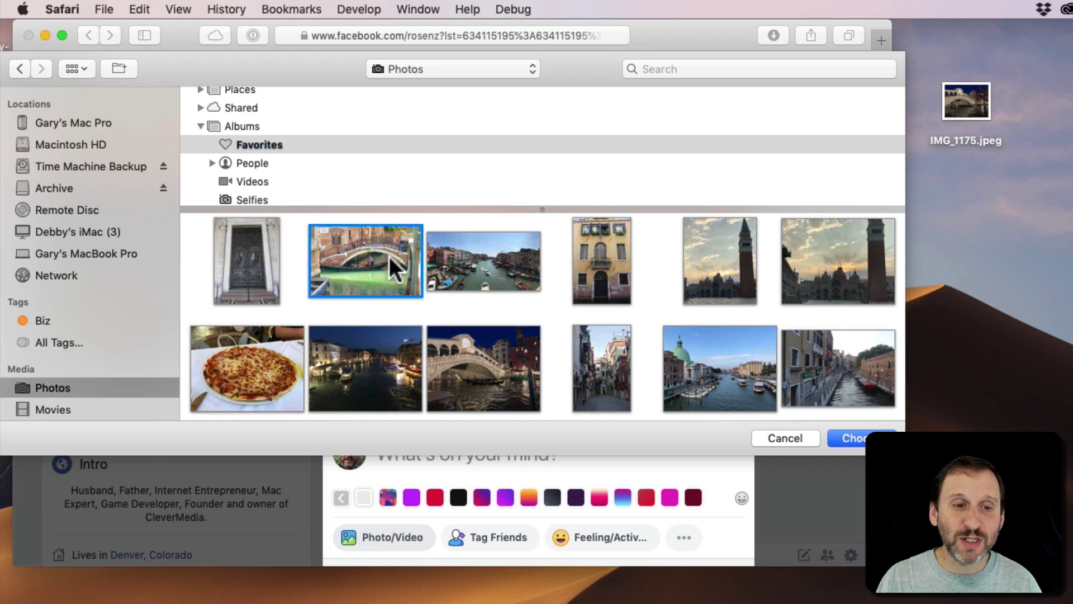
scroll(389, 256, "up", 5)
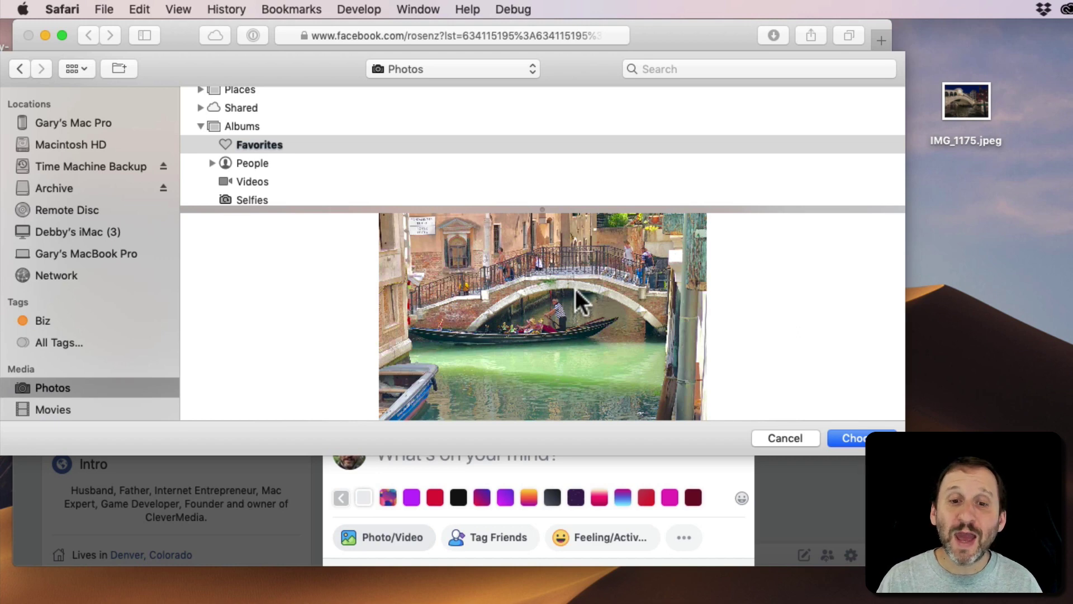
key("Right")
key("Right")
key("Right")
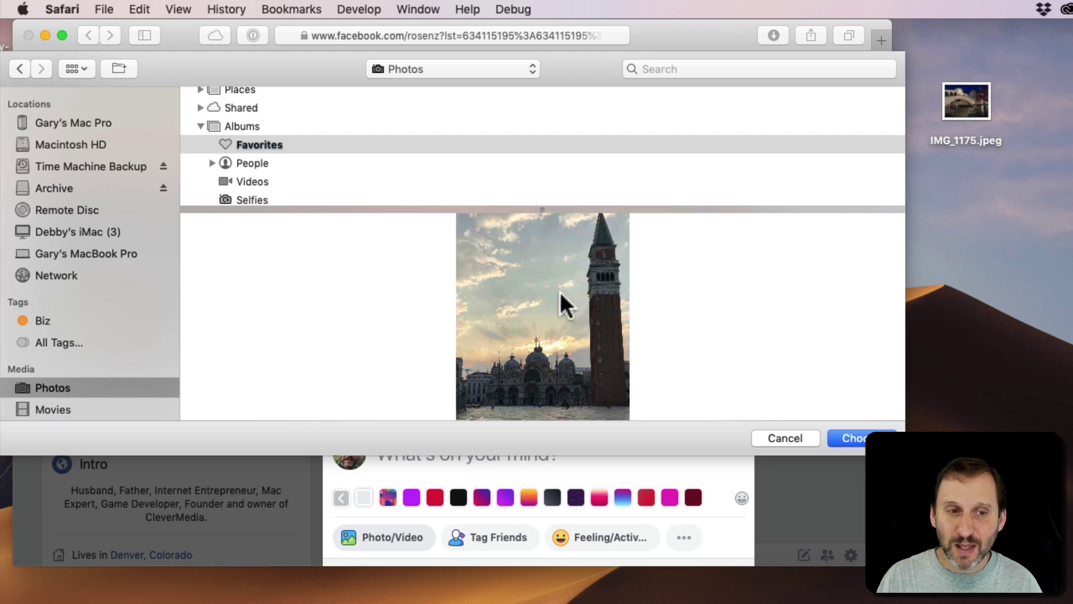
key("Right")
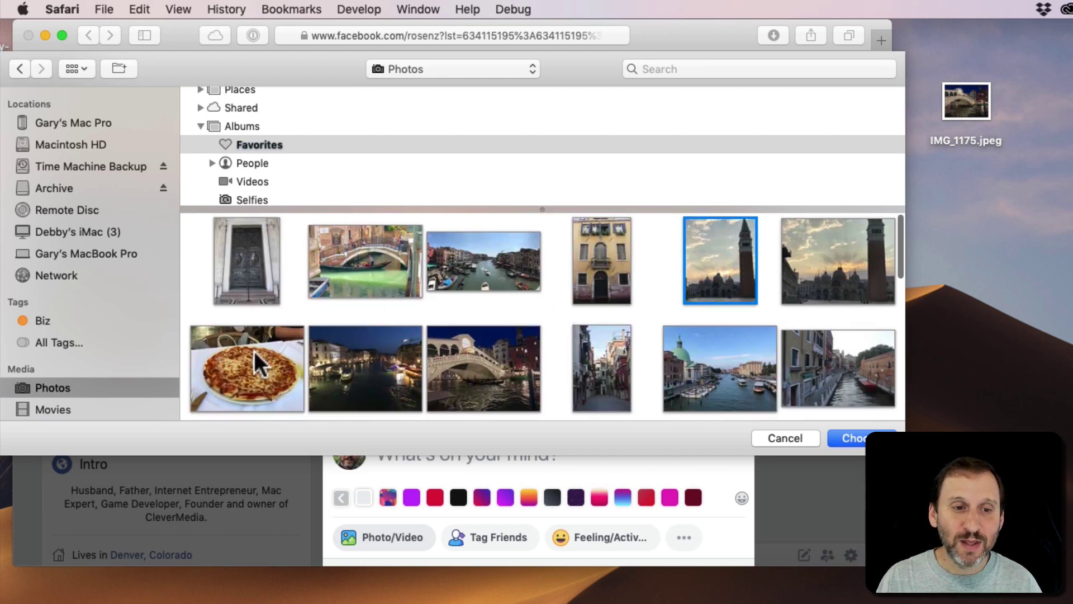
left_click(496, 274)
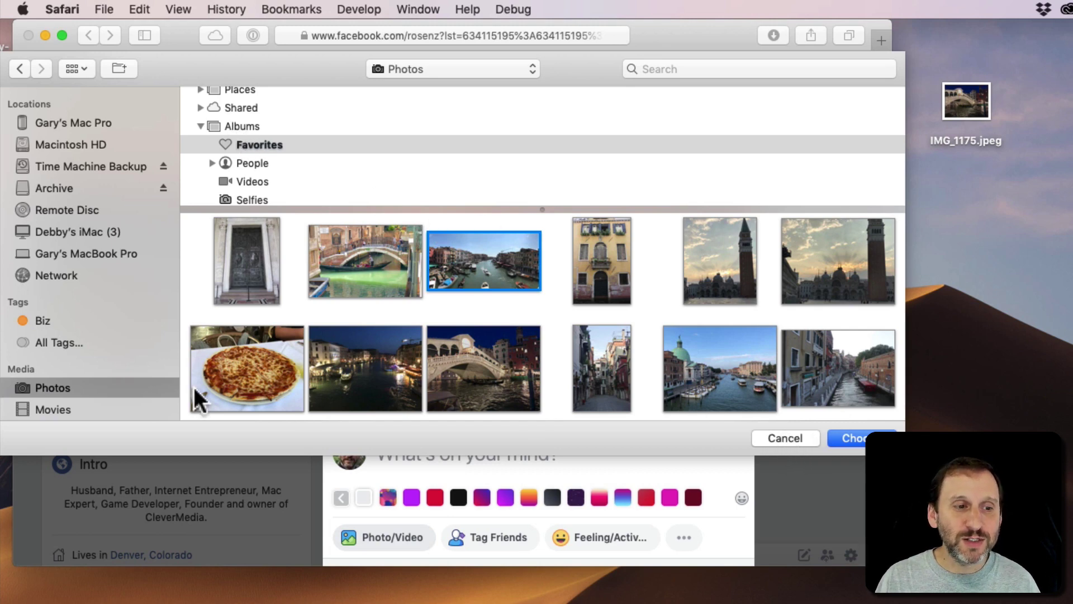
Show the home folder, locate the desktop's IMG_1175.jpeg by dropping it into the file chooser, and cancel the selection.
scroll(64, 192, "up", 10)
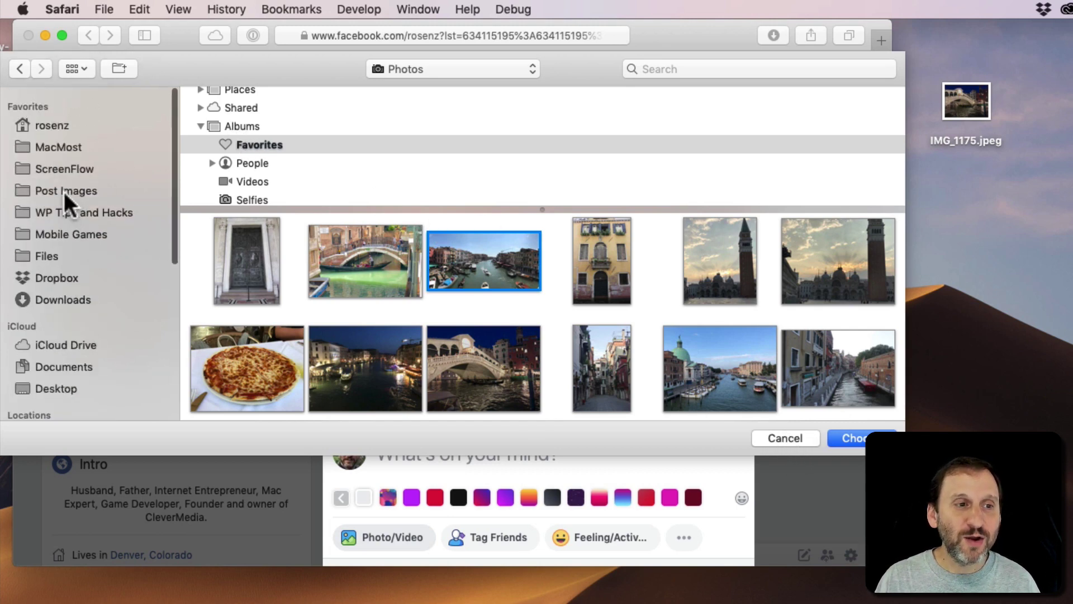
left_click(49, 119)
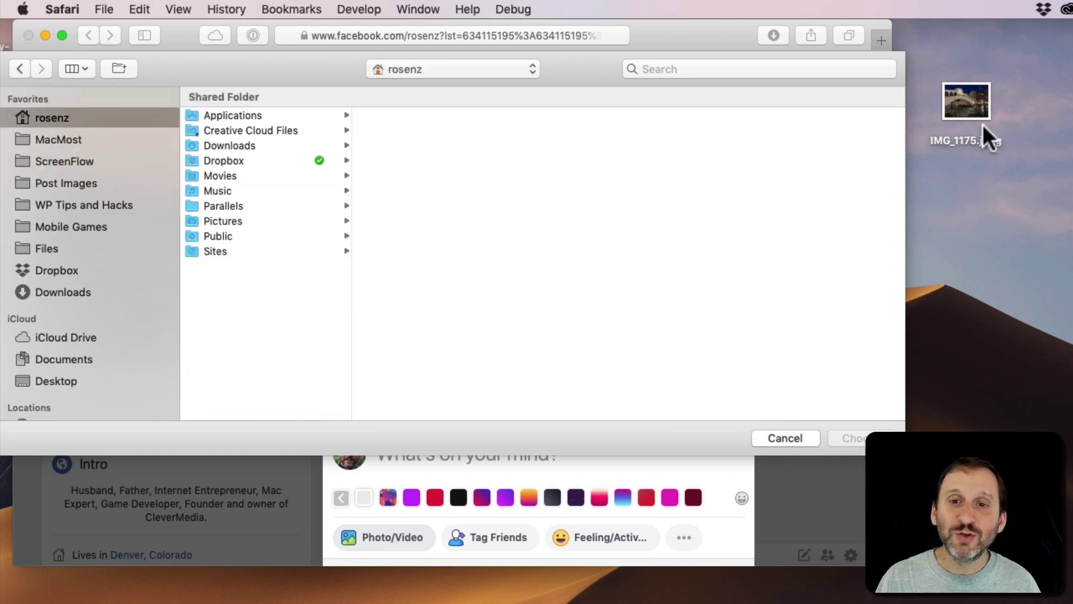
left_click_drag(983, 125, 501, 170)
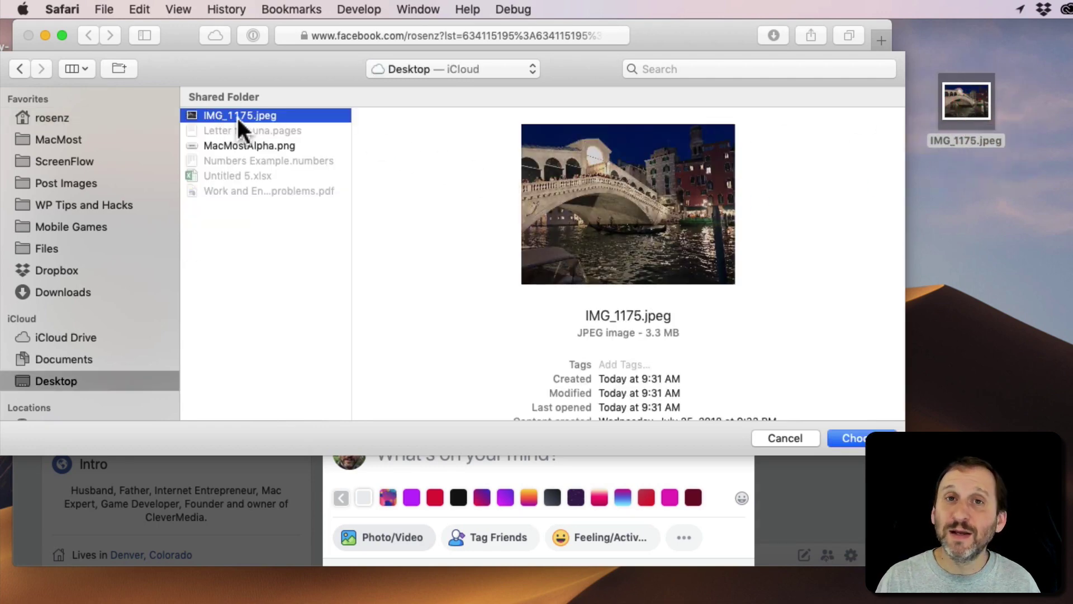
left_click(795, 441)
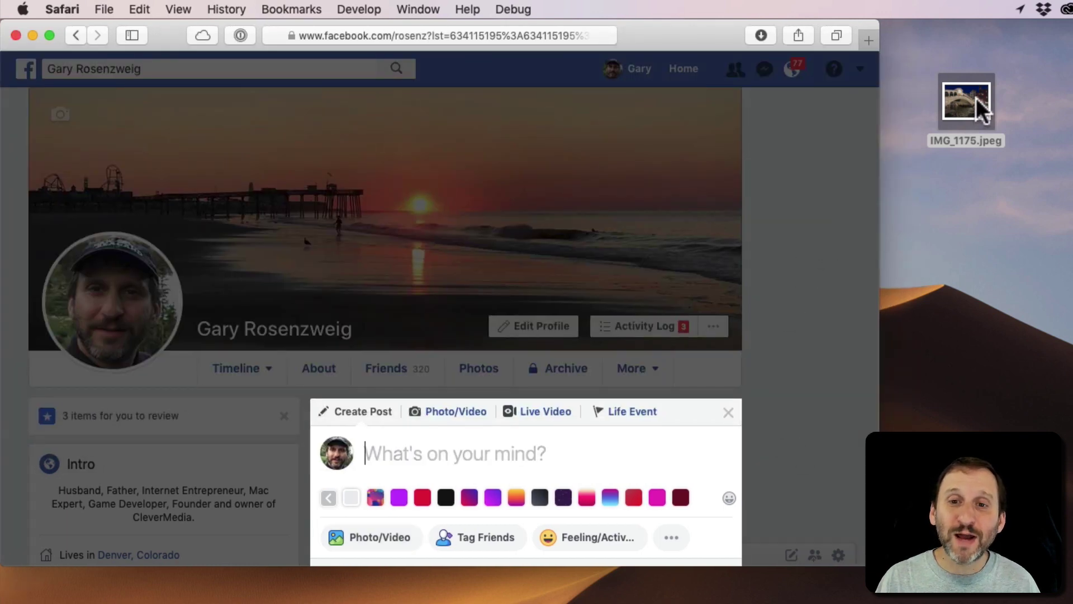
Carry IMG_1175.jpeg from the desktop over the post's photo drop area and return it to the desktop without adding it.
left_click_drag(976, 96, 525, 484)
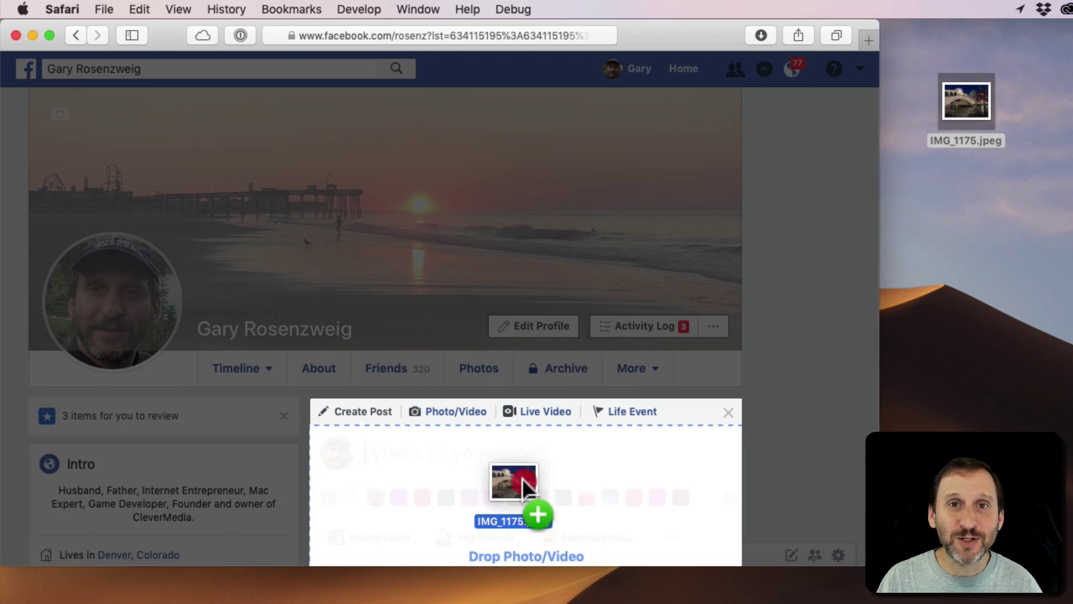
left_click_drag(525, 484, 525, 484)
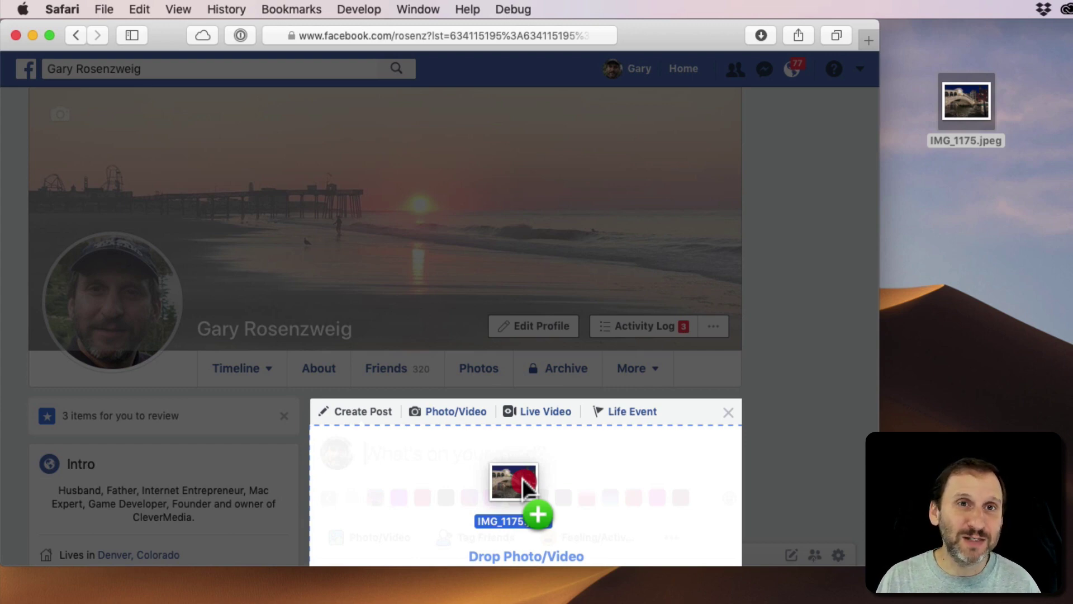
left_click_drag(526, 484, 565, 464)
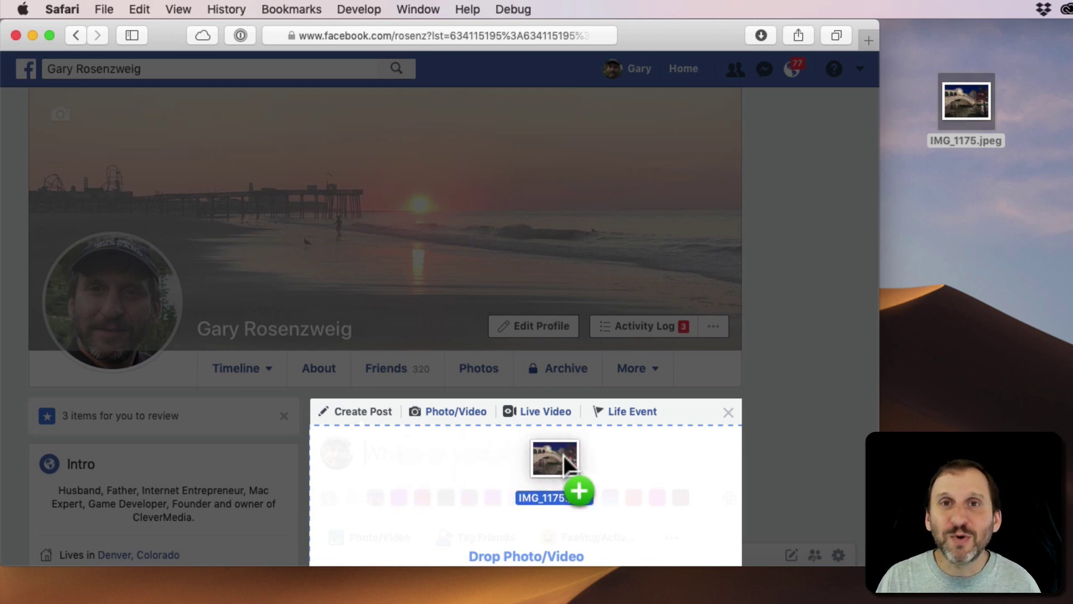
left_click_drag(564, 455, 971, 91)
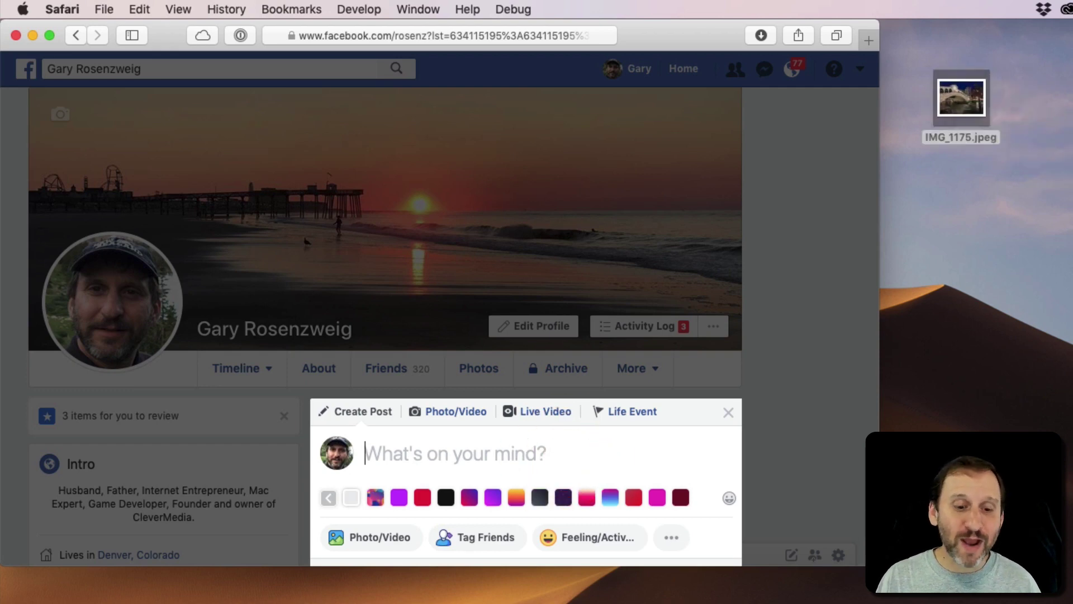
Switch to Photos and try to drop the green-domed canal photo from Favorites onto the Facebook post.
key("super+Tab")
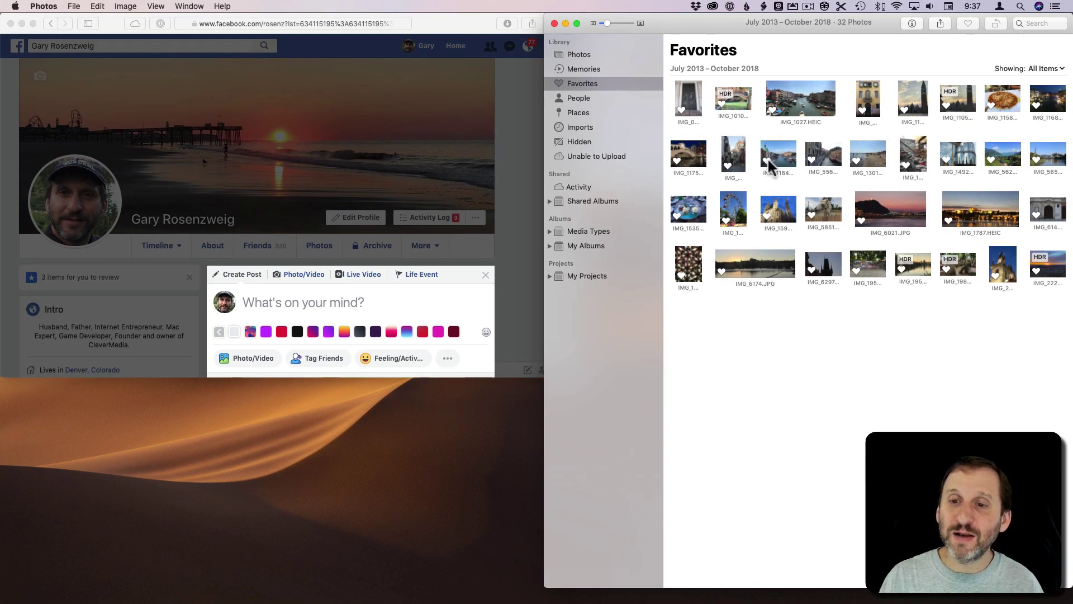
left_click_drag(789, 161, 311, 337)
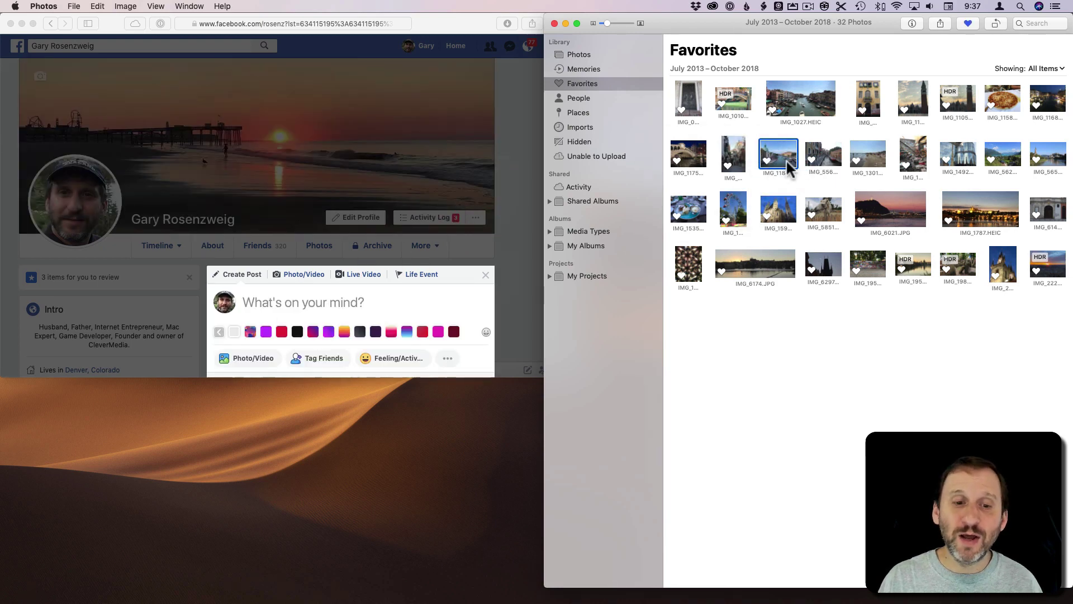
Reopen the post's photo file chooser, locate the green-domed canal photo by dropping it in from Photos, and cancel the selection.
left_click(253, 358)
left_click(252, 359)
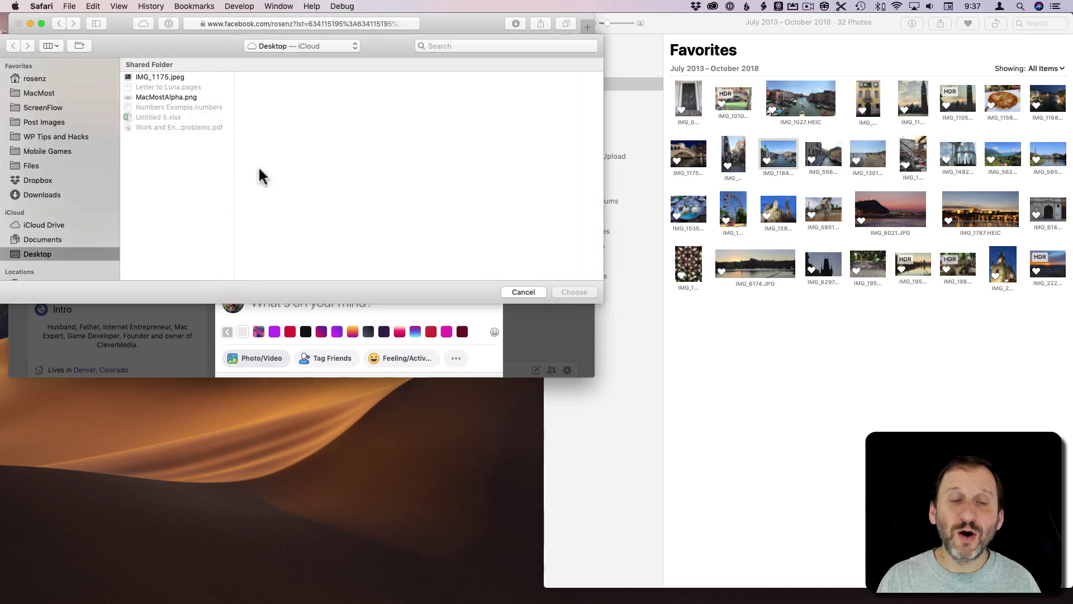
left_click_drag(778, 162, 388, 116)
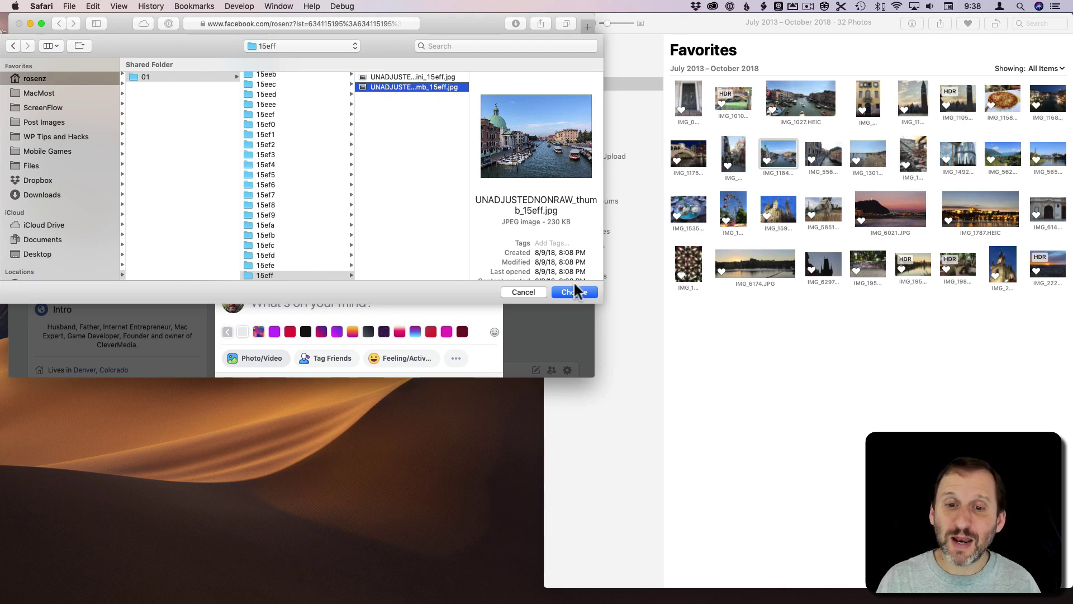
left_click(524, 292)
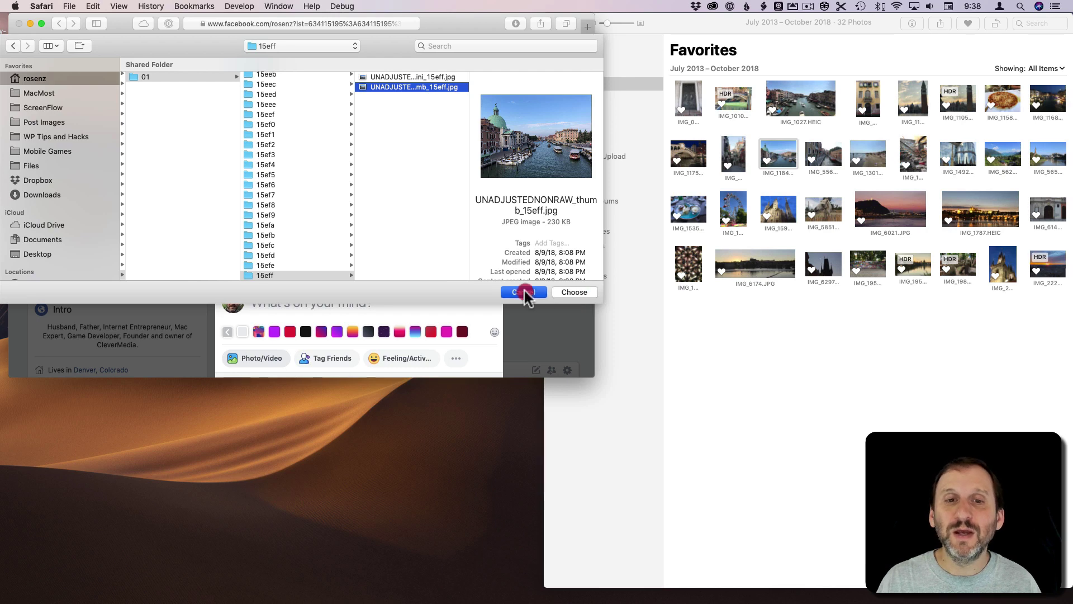